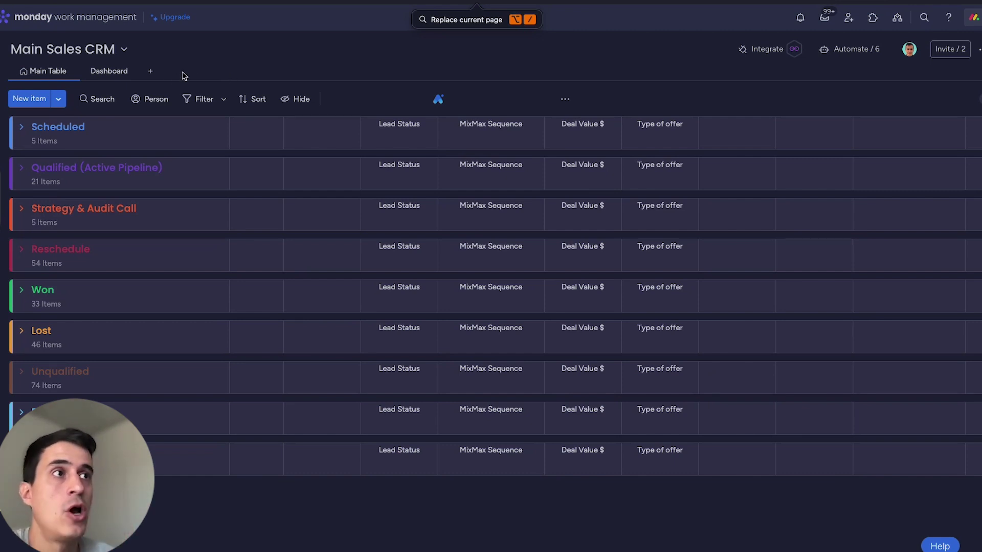
Step: Add a Chart view plotting leads per status, then open its full-view settings to browse chart types
{"action": "left_click", "coordinate": [151, 73]}
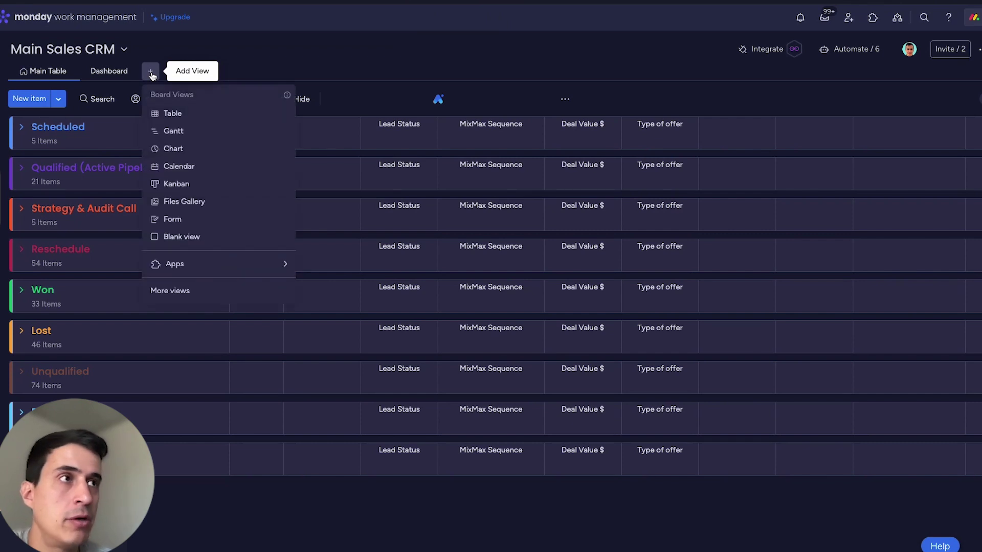
{"action": "left_click", "coordinate": [197, 153]}
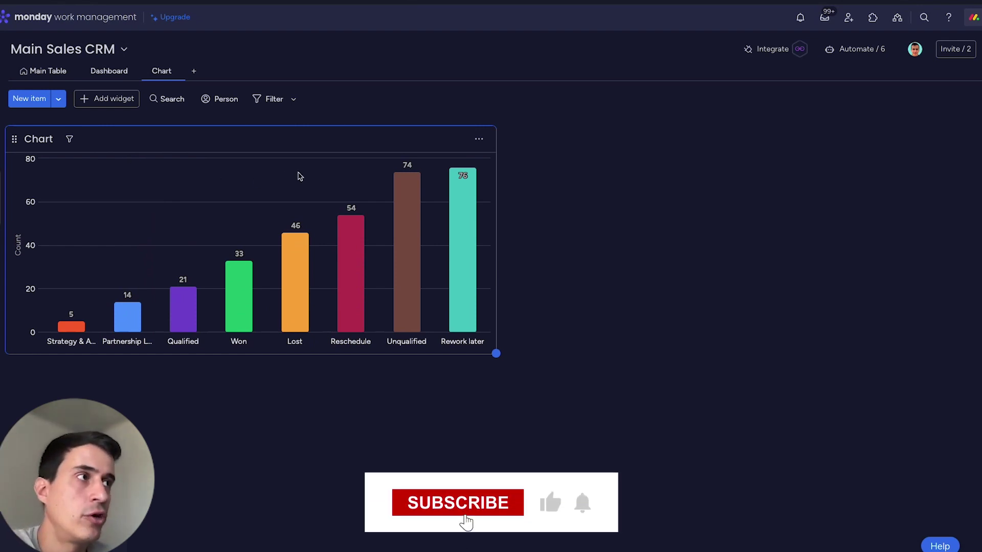
{"action": "left_click", "coordinate": [478, 140]}
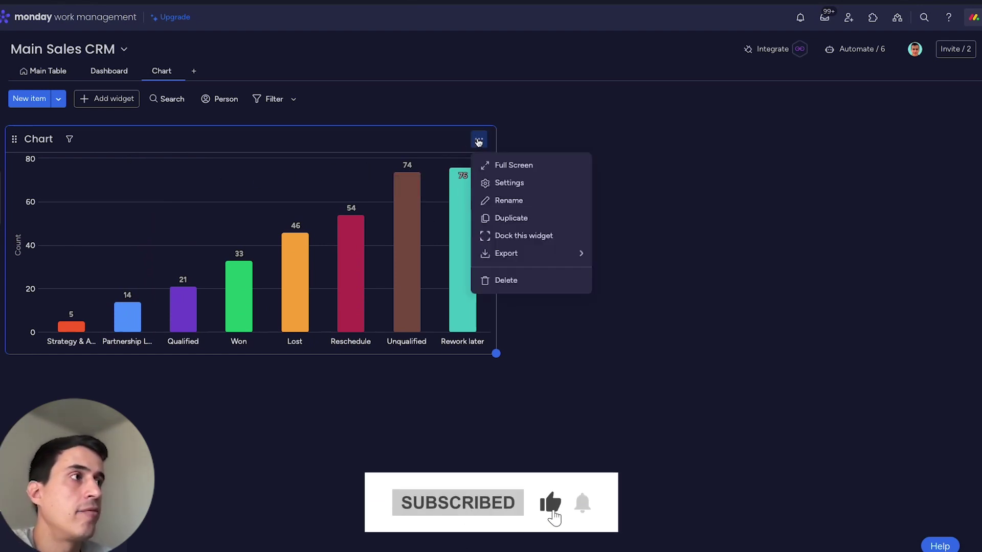
{"action": "left_click", "coordinate": [515, 186]}
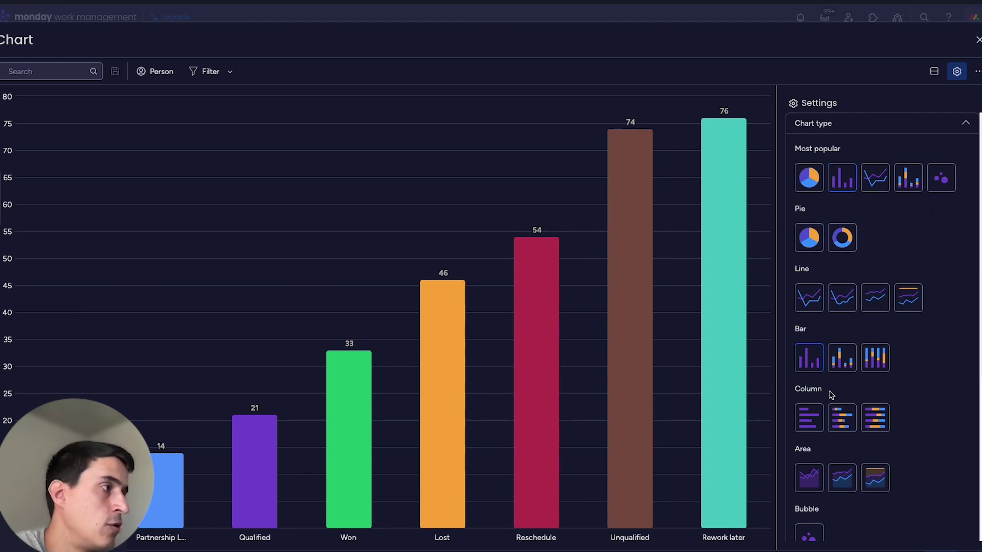
{"action": "scroll", "coordinate": [832, 394], "scroll_direction": "down", "scroll_amount": 3}
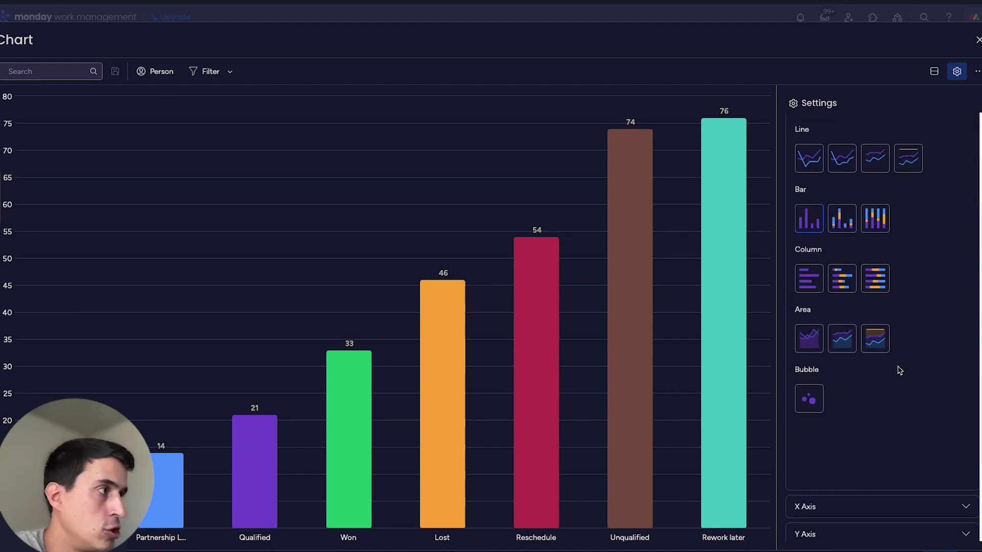
{"action": "scroll", "coordinate": [862, 305], "scroll_direction": "down", "scroll_amount": 1}
{"action": "scroll", "coordinate": [864, 318], "scroll_direction": "up", "scroll_amount": 4}
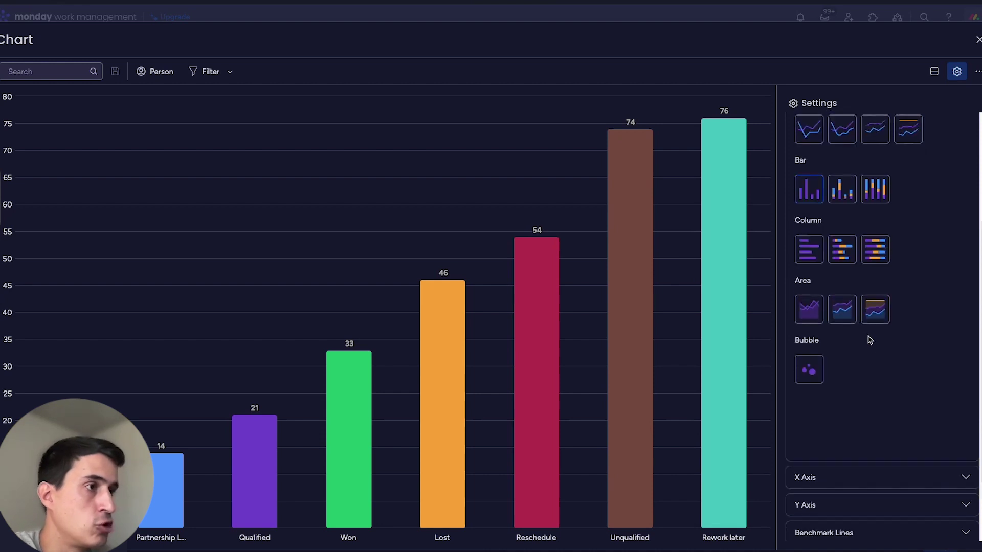
Step: Check the X axis column options and keep Lead Status selected as the chart's X axis
{"action": "left_click", "coordinate": [915, 122]}
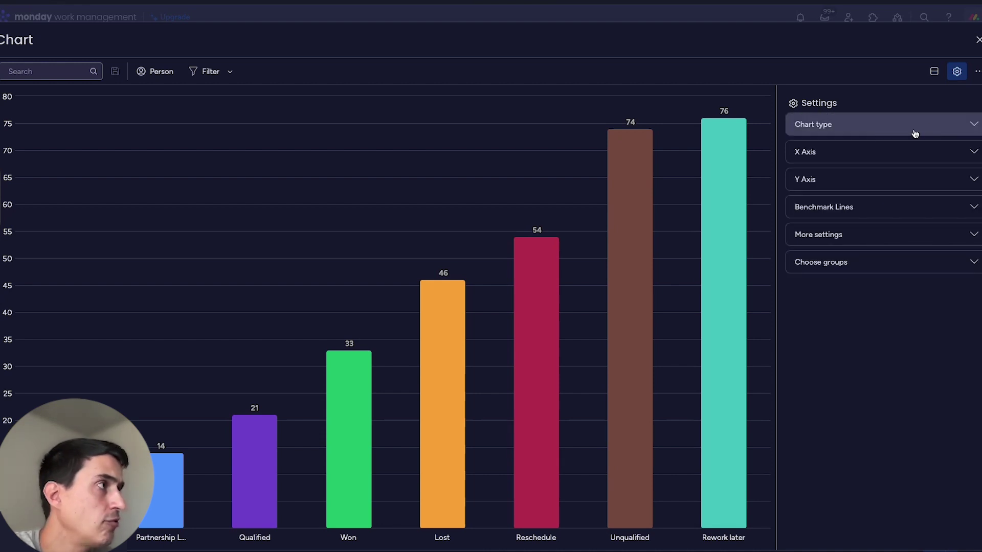
{"action": "left_click", "coordinate": [890, 156]}
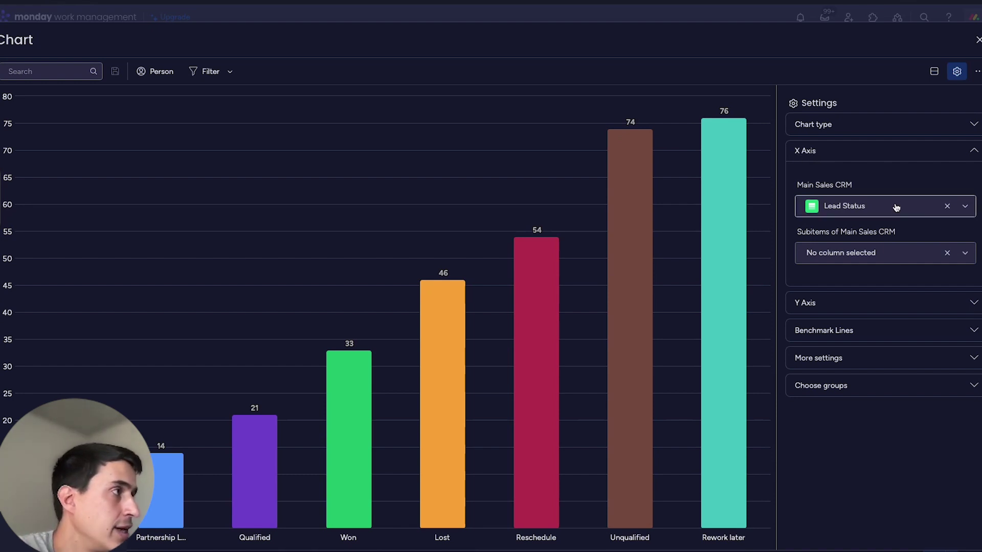
{"action": "left_click", "coordinate": [838, 214]}
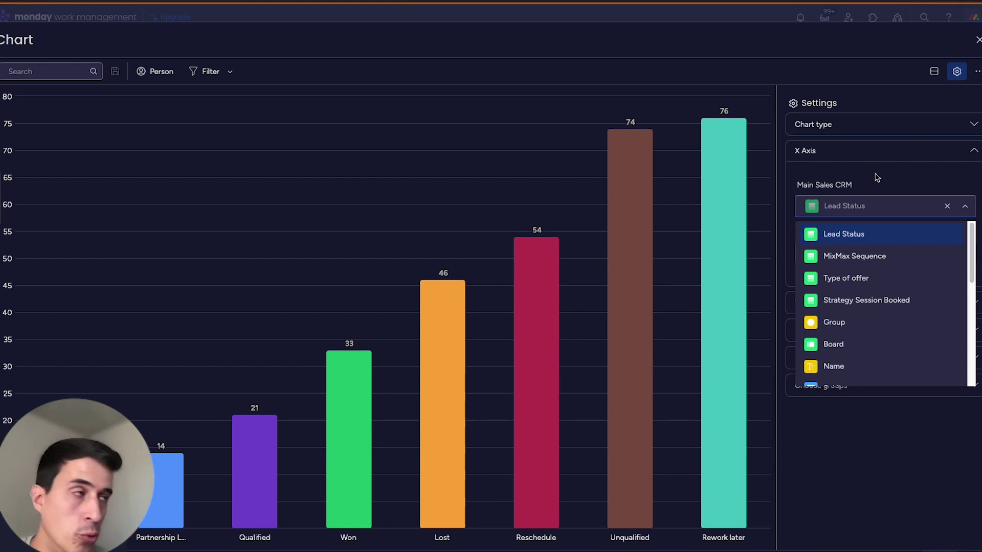
{"action": "left_click", "coordinate": [923, 200]}
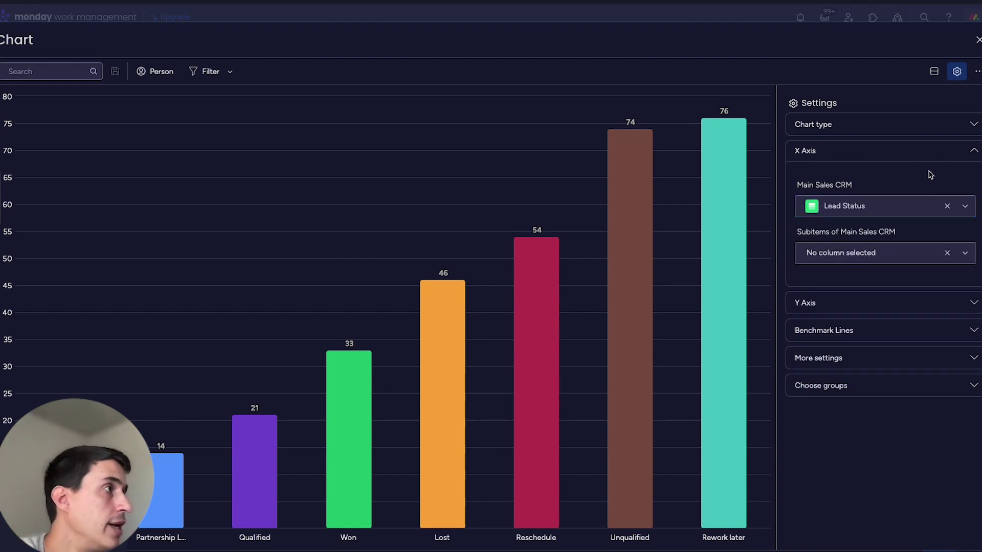
{"action": "left_click", "coordinate": [901, 307]}
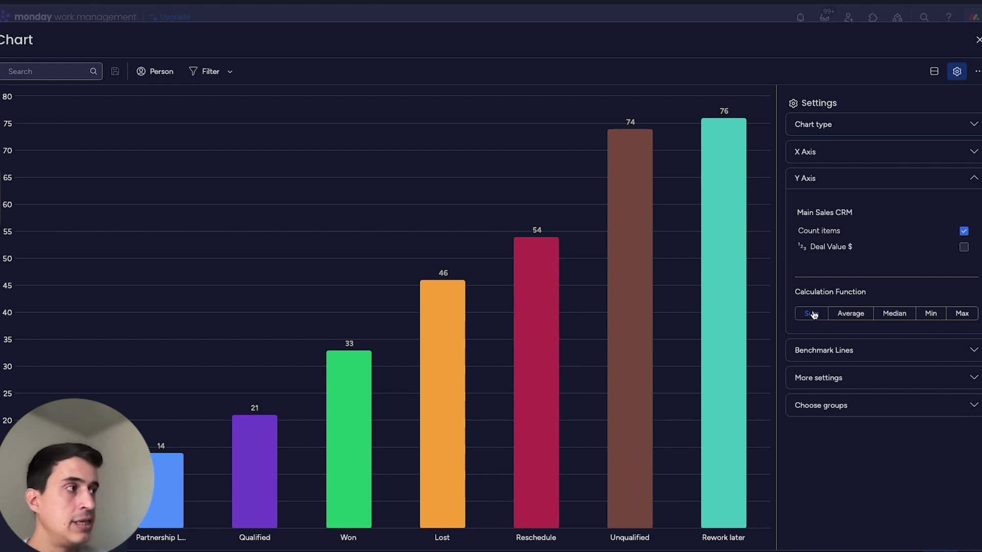
Step: Expand the Benchmark Lines section of the chart settings
{"action": "left_click", "coordinate": [869, 351]}
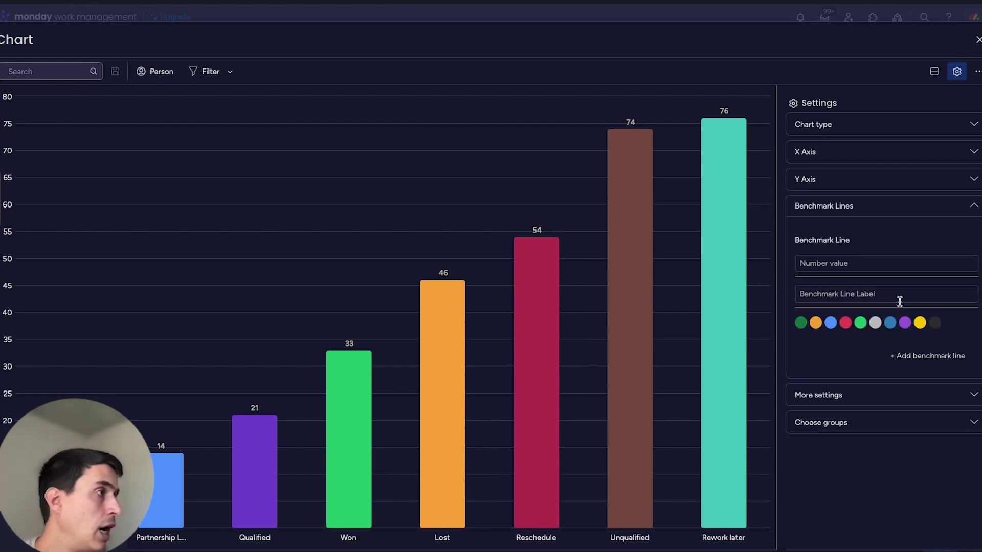
Step: Add a benchmark line at value 30 labelled 'Average'
{"action": "left_click", "coordinate": [835, 264]}
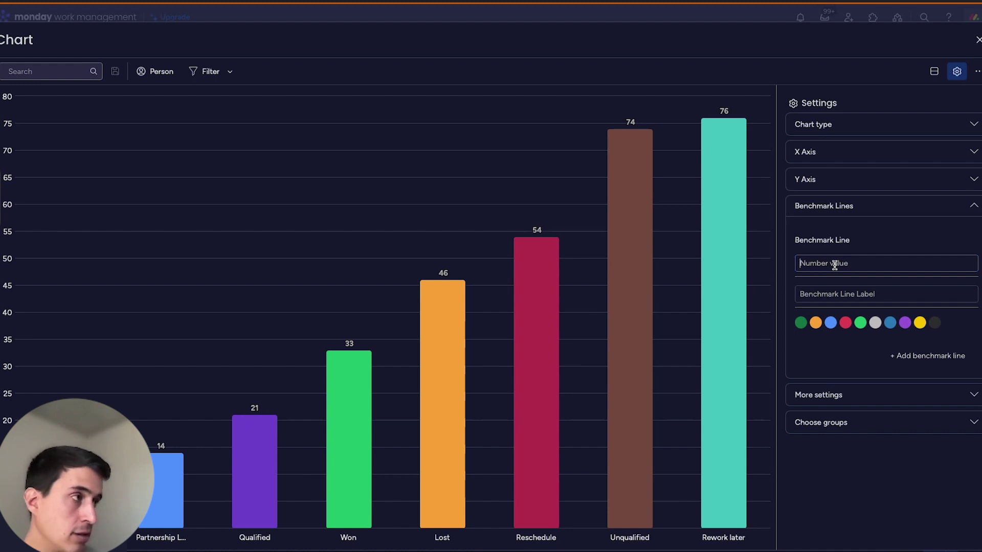
{"action": "type", "text": "30"}
{"action": "left_click", "coordinate": [851, 291]}
{"action": "type", "text": "Average"}
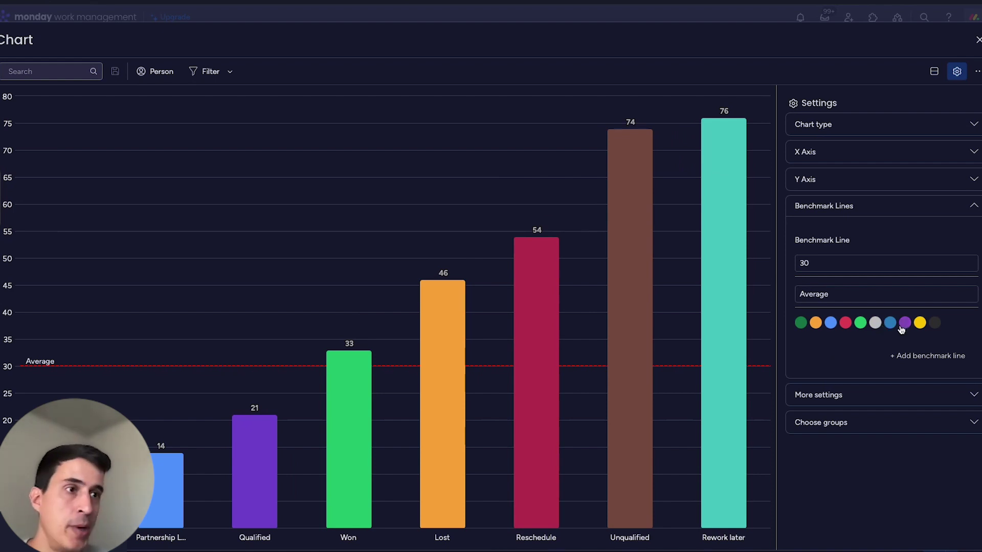
{"action": "left_click", "coordinate": [892, 391]}
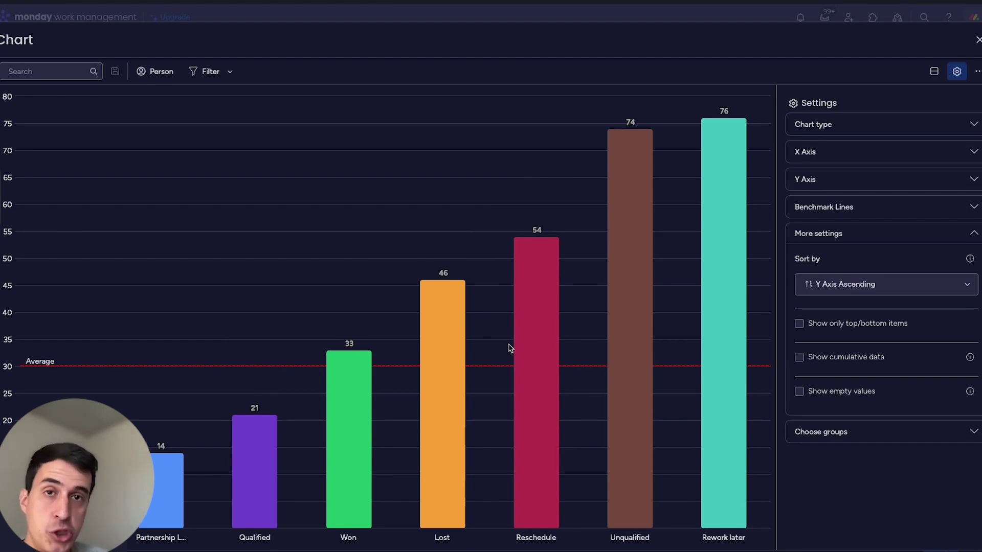
Step: Sort the bars by X Axis Ascending, review the included groups, and exit full view
{"action": "left_click", "coordinate": [885, 294]}
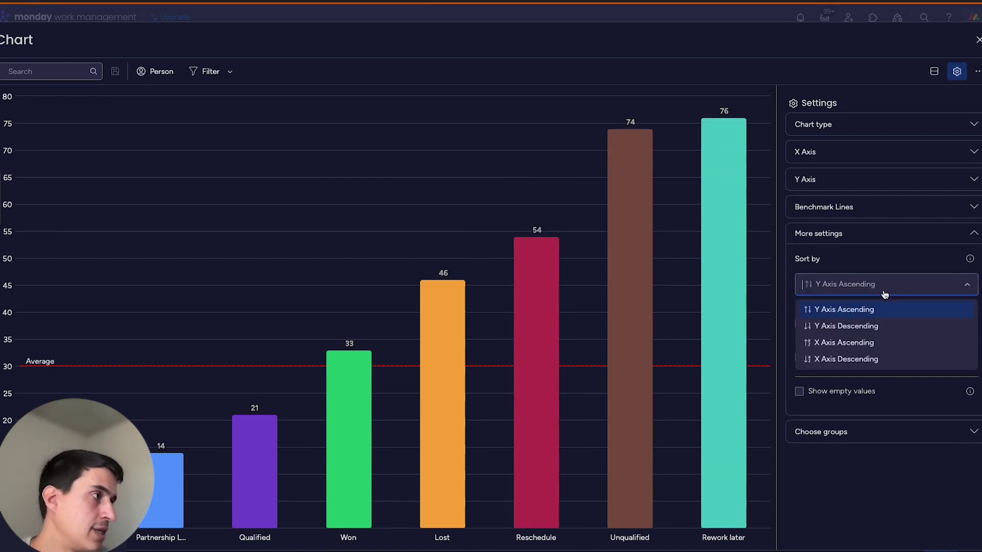
{"action": "left_click", "coordinate": [858, 347]}
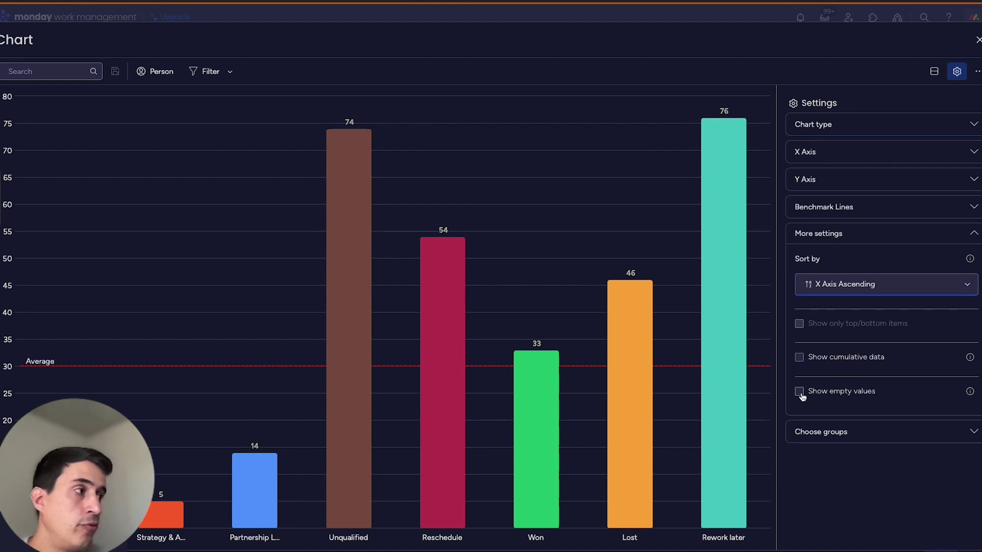
{"action": "left_click", "coordinate": [875, 440]}
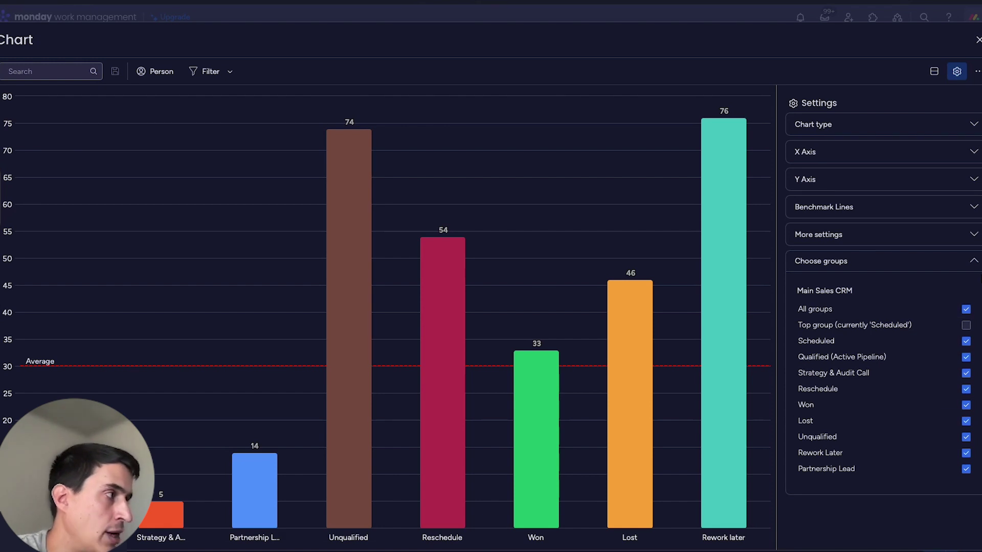
{"action": "left_click", "coordinate": [978, 41]}
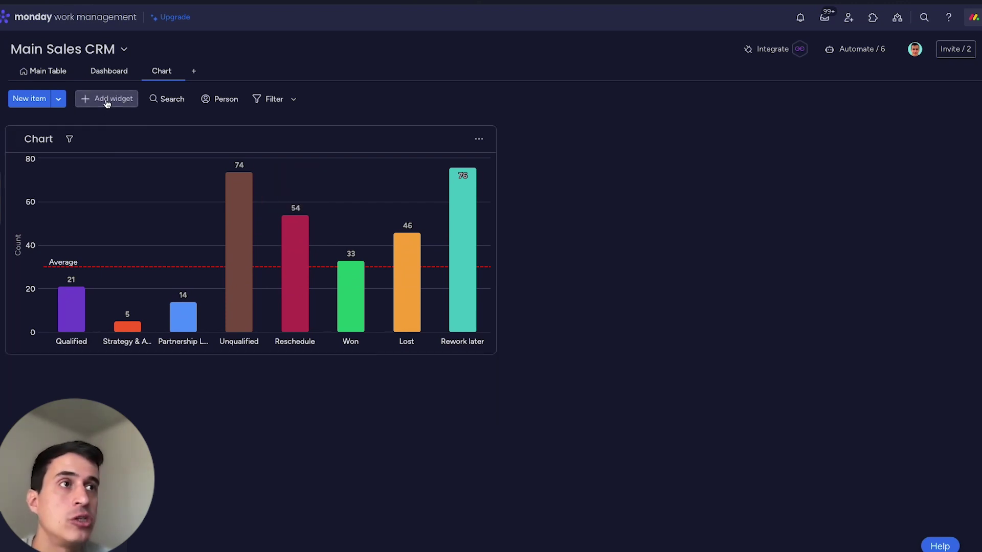
{"action": "left_click", "coordinate": [106, 99]}
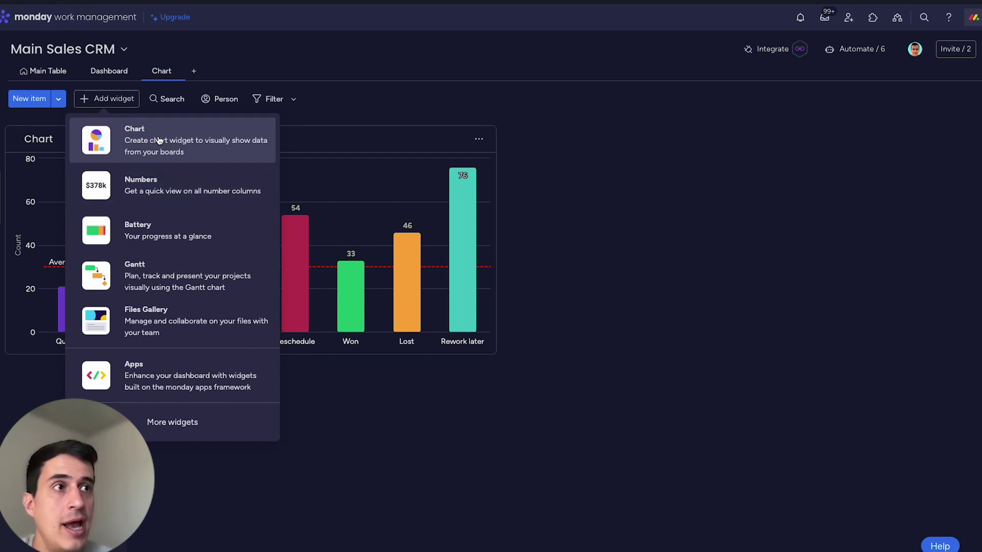
{"action": "left_click", "coordinate": [184, 199]}
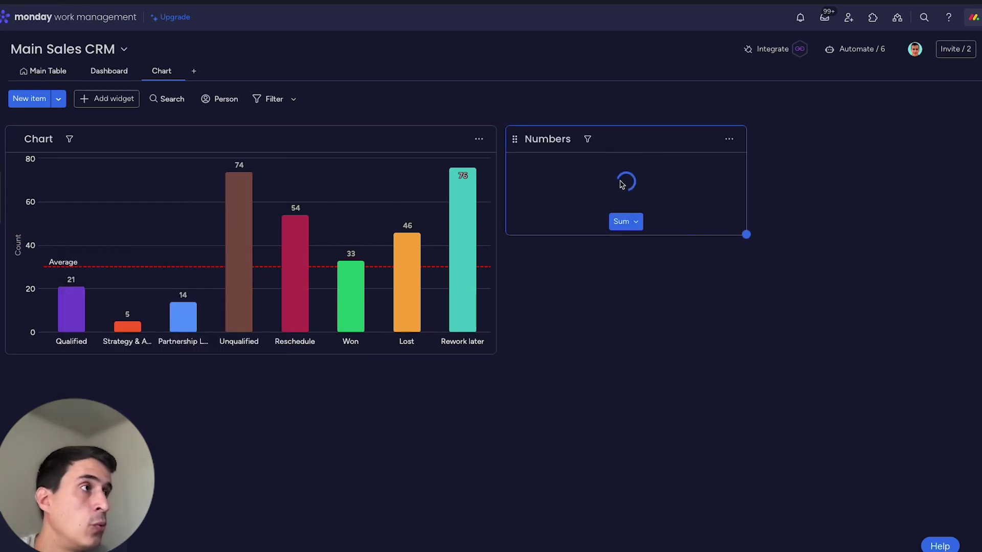
{"action": "left_click", "coordinate": [624, 222]}
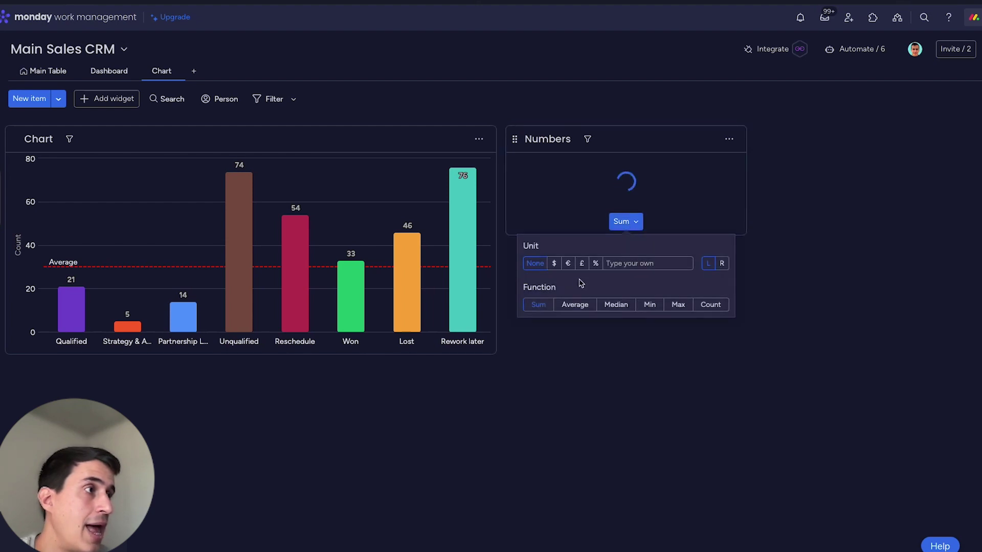
{"action": "left_click", "coordinate": [577, 306]}
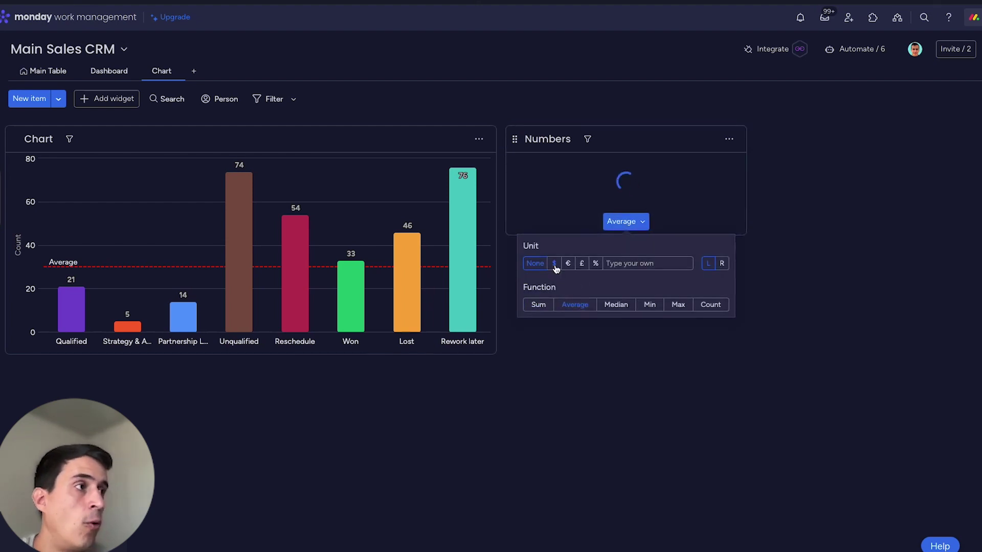
{"action": "left_click", "coordinate": [729, 140]}
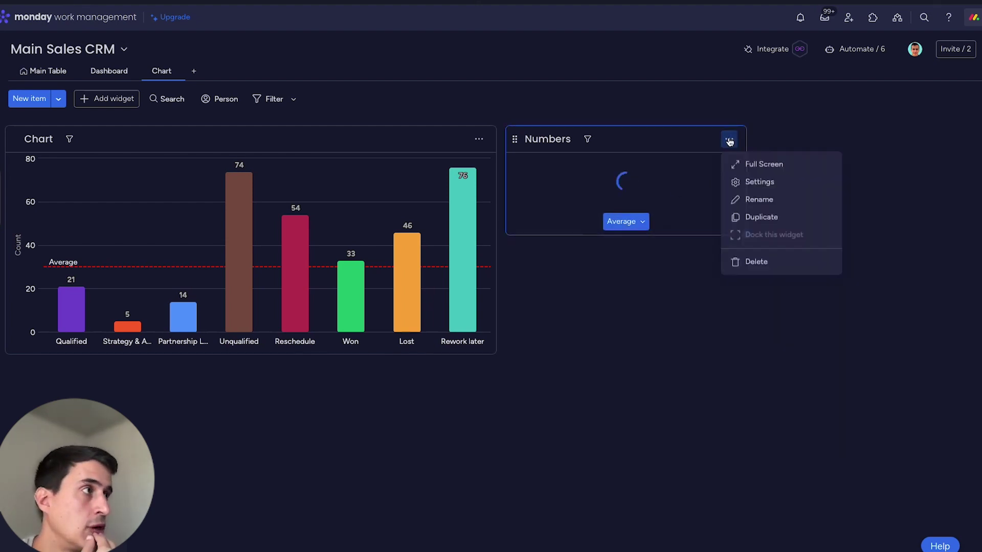
{"action": "left_click", "coordinate": [760, 184]}
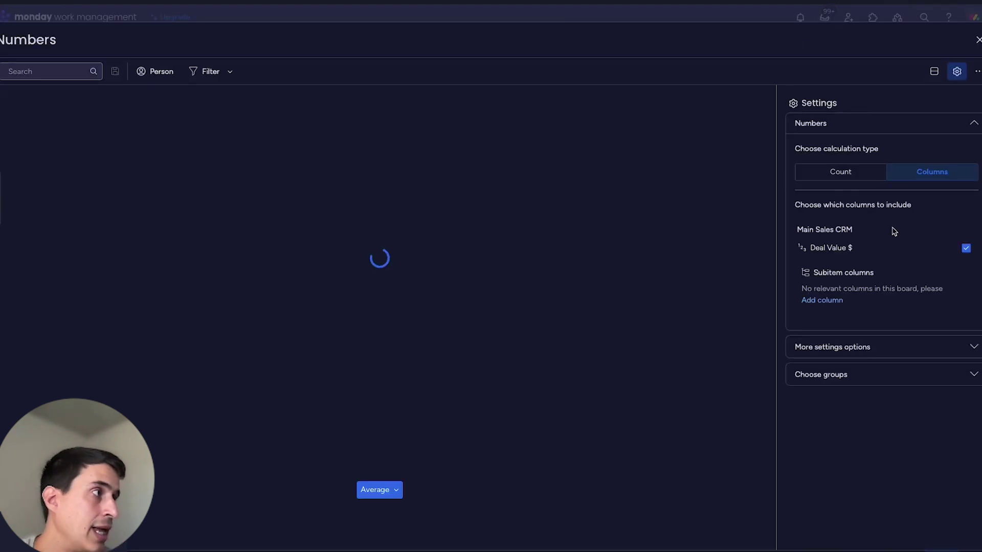
{"action": "left_click", "coordinate": [978, 40]}
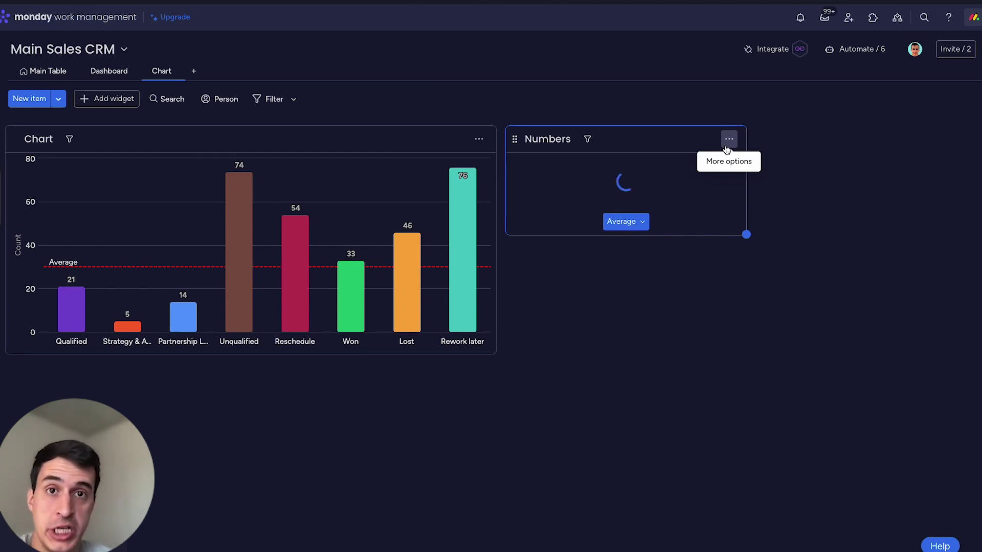
{"action": "left_click", "coordinate": [727, 146]}
{"action": "left_click", "coordinate": [755, 262]}
{"action": "left_click", "coordinate": [123, 99]}
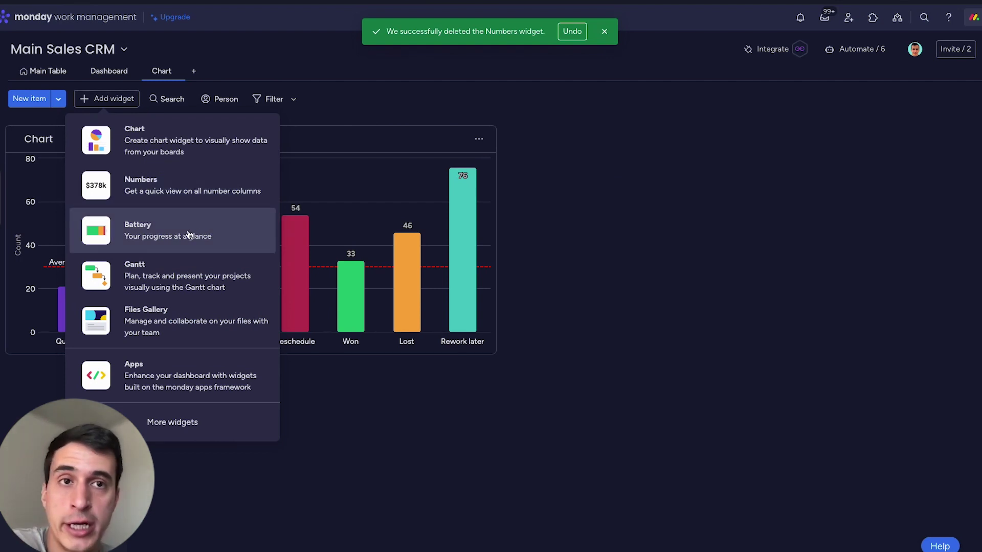
Step: Add a second Chart widget beside the bar chart and set its type to Pie
{"action": "left_click", "coordinate": [639, 277]}
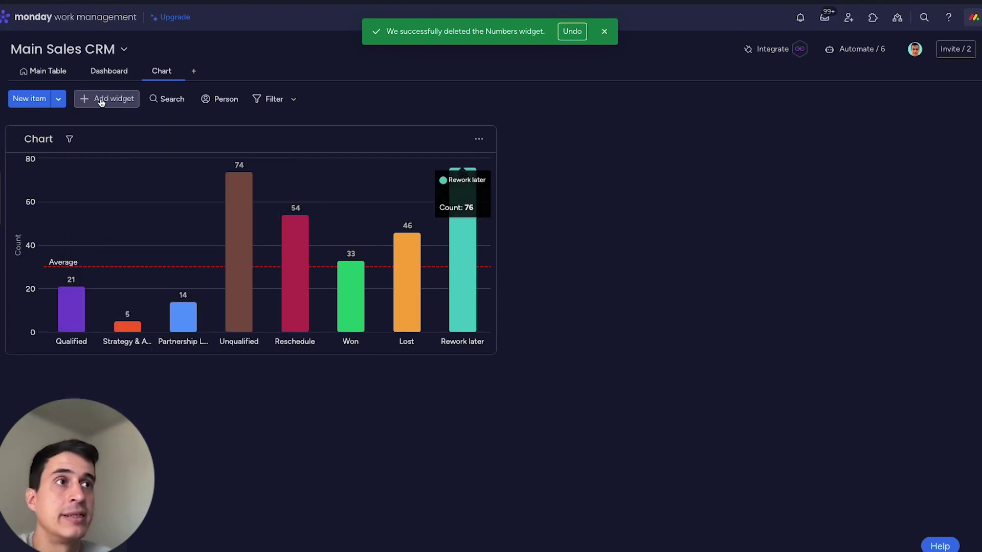
{"action": "left_click", "coordinate": [99, 99]}
{"action": "left_click", "coordinate": [125, 130]}
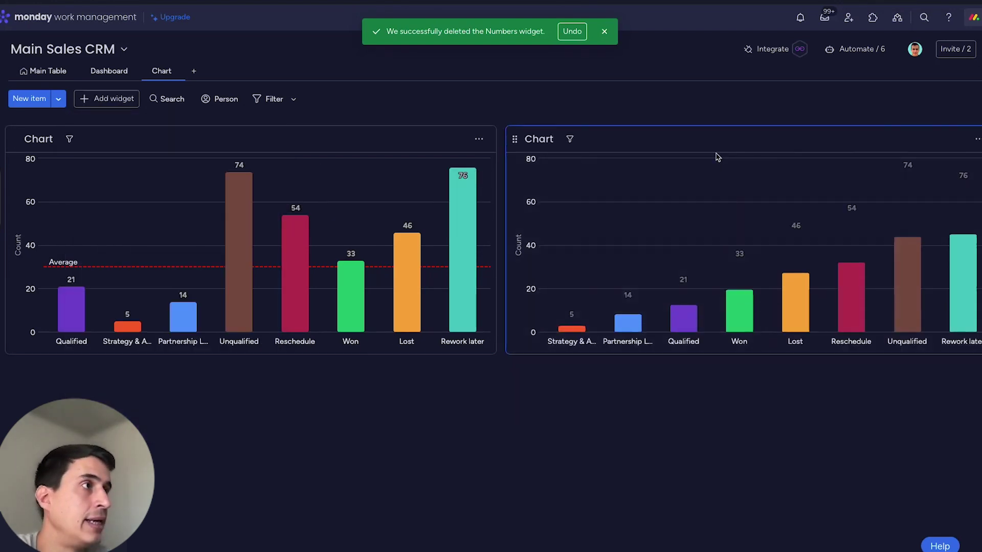
{"action": "left_click", "coordinate": [977, 139]}
{"action": "left_click", "coordinate": [918, 182]}
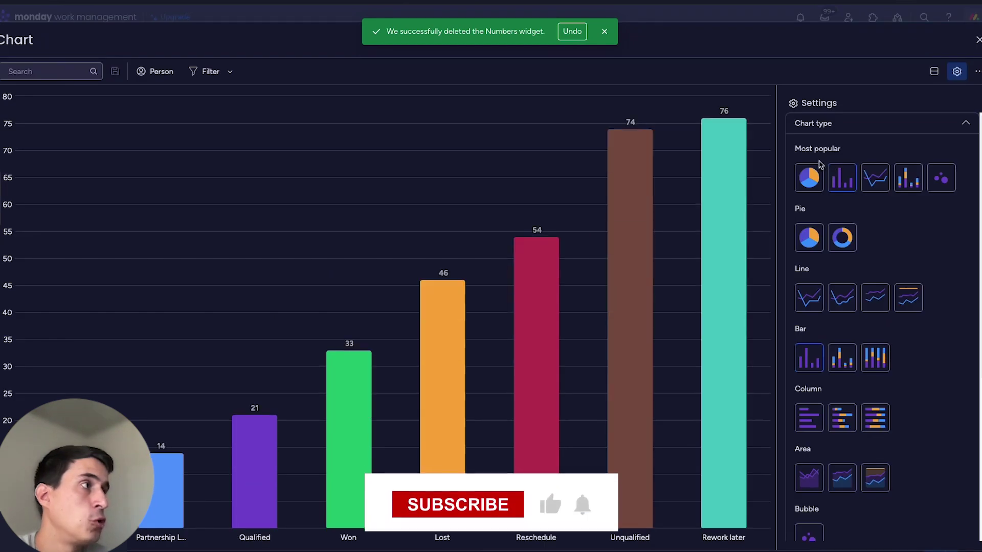
{"action": "left_click", "coordinate": [810, 176]}
{"action": "left_click", "coordinate": [977, 39]}
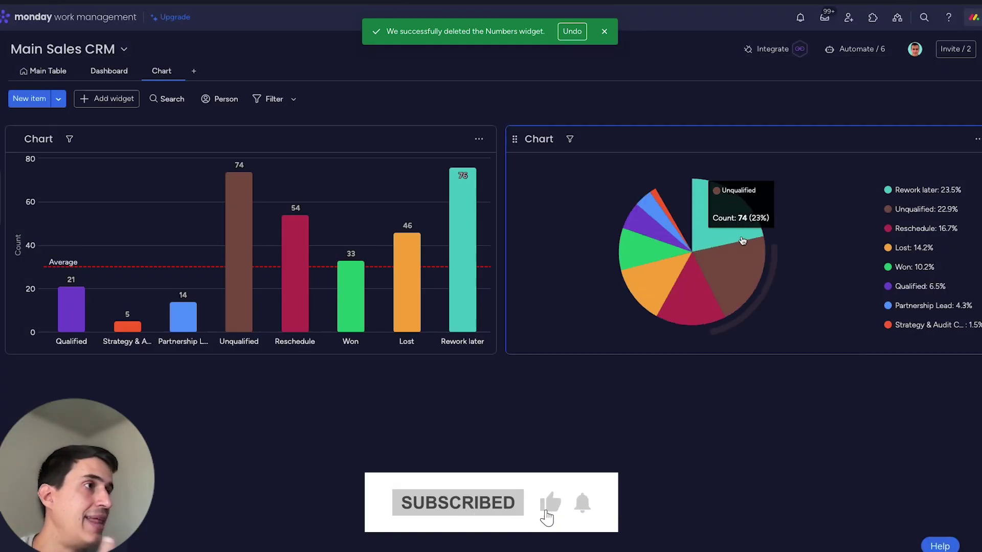